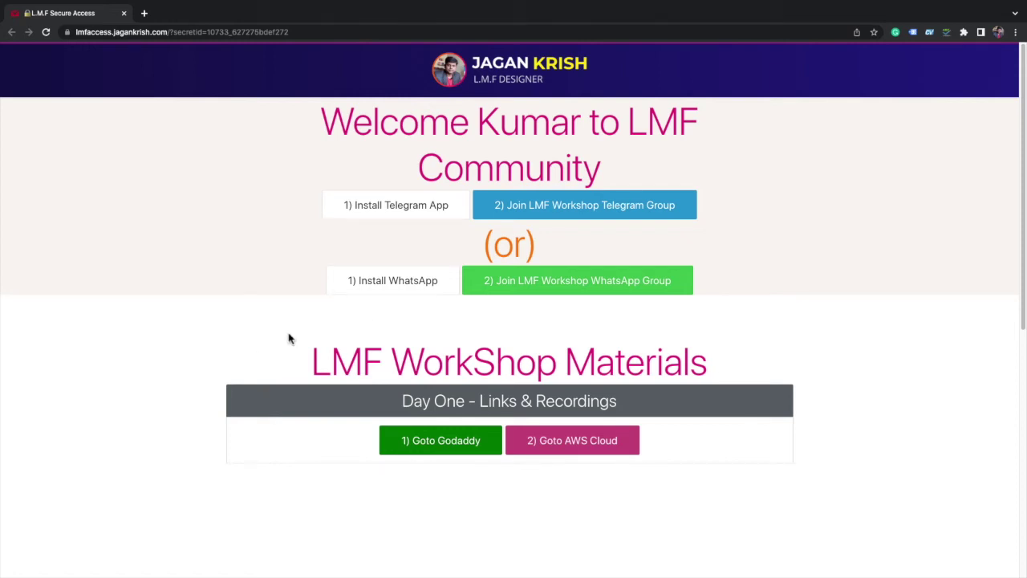
- Open GoDaddy in a new tab from the Day One '1) Goto Godaddy' link
left_click(472, 403)
left_click(490, 403)
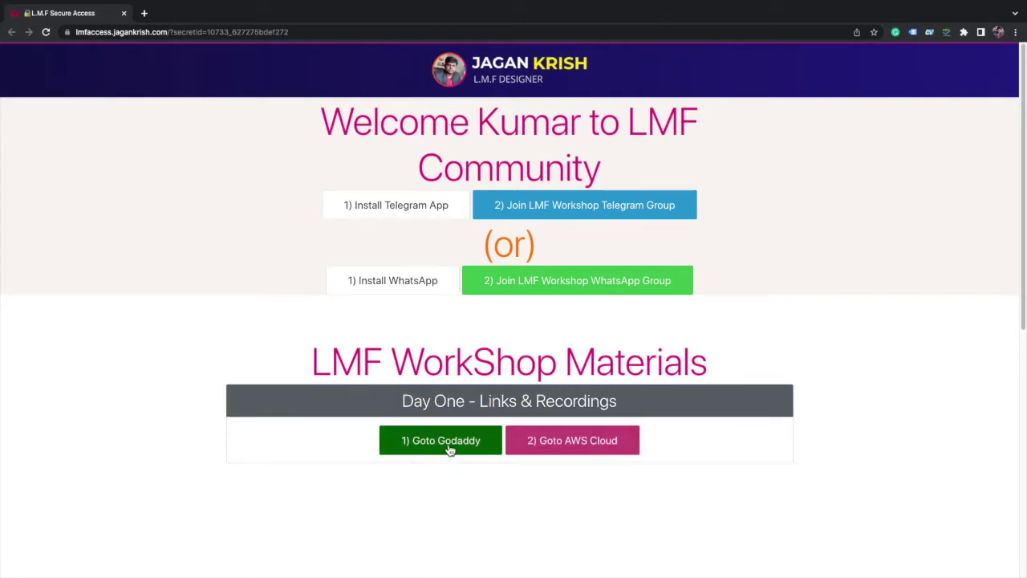
left_click(431, 452)
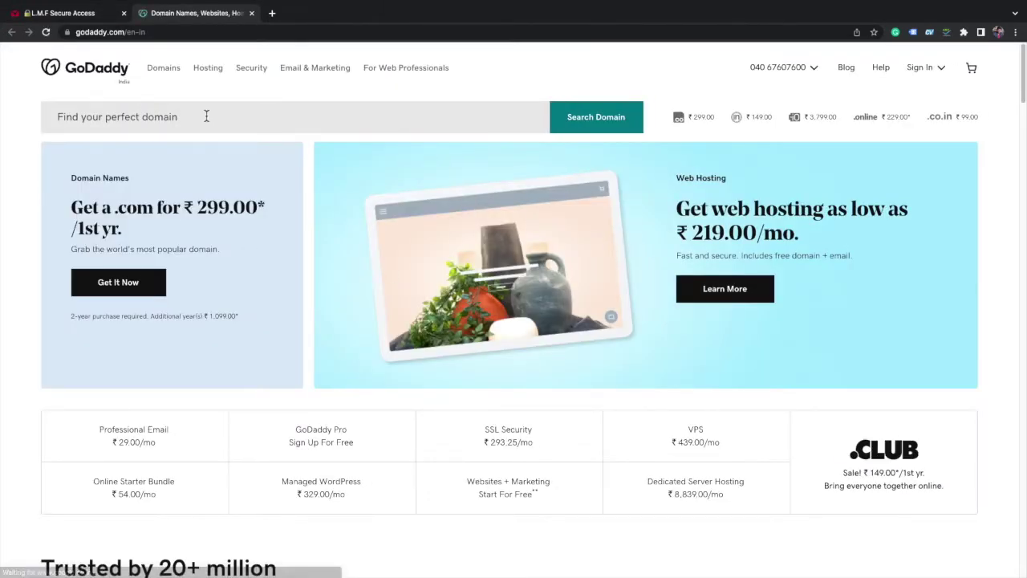
- Search GoDaddy for the domain name lmfworkshop and look over the results
left_click(206, 116)
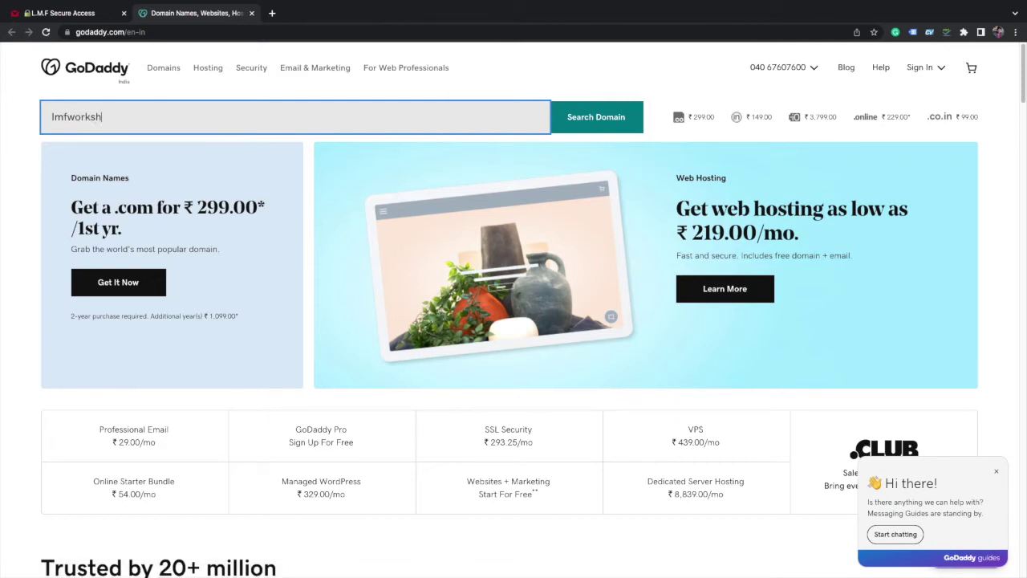
key("Return")
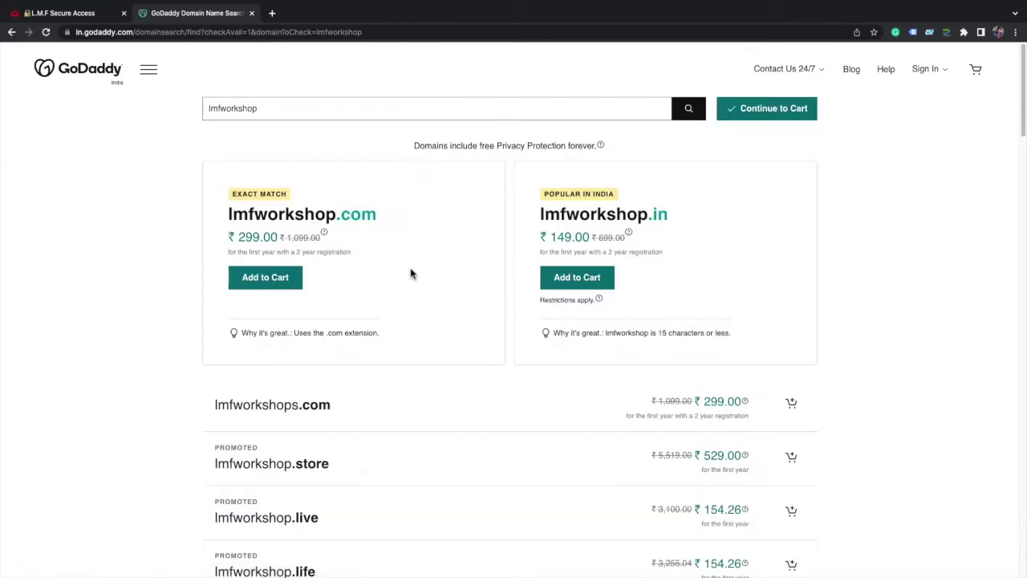
scroll(429, 228, "down", 3)
scroll(458, 211, "down", 5)
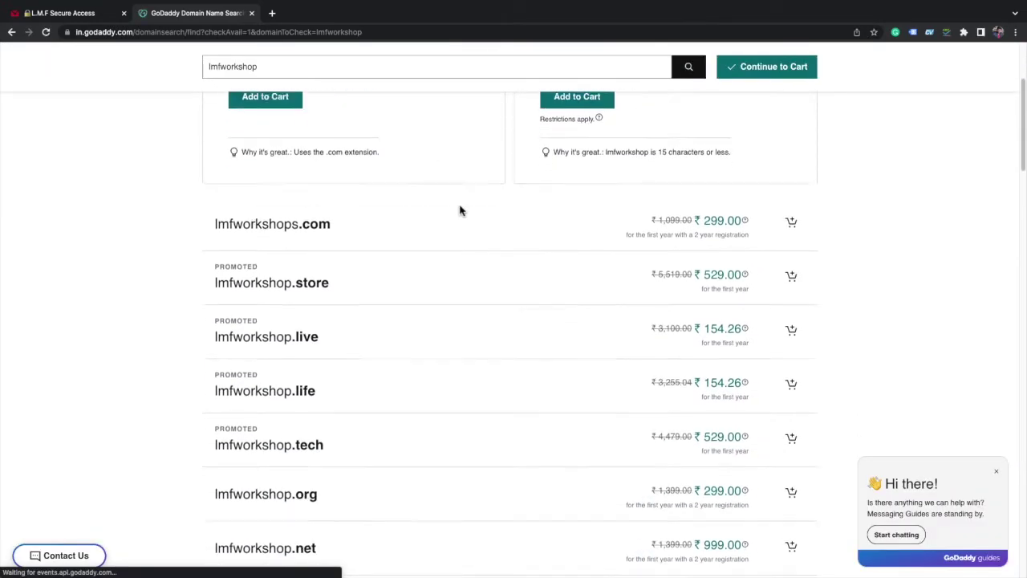
scroll(460, 211, "up", 4)
scroll(460, 210, "up", 4)
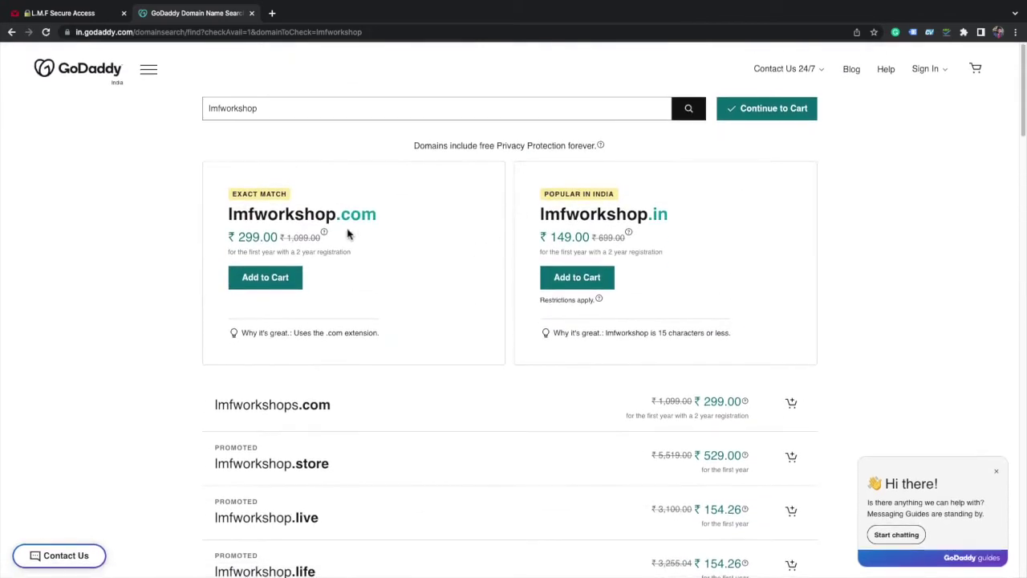
- Scroll down the extension list and add lmfworkshop.life at ₹154.26 to the cart
double_click(324, 215)
triple_click(598, 215)
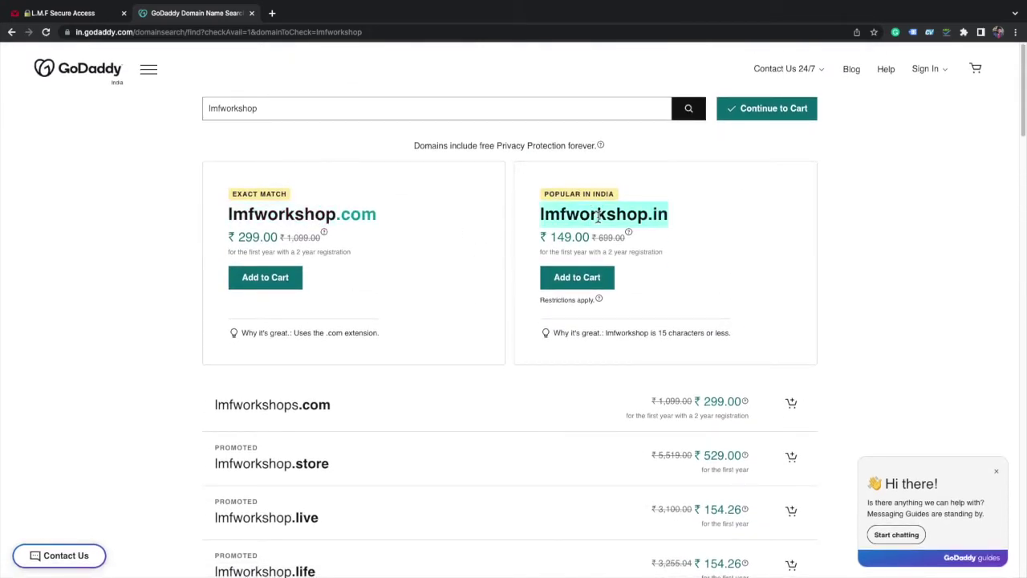
scroll(692, 220, "down", 1)
scroll(514, 482, "down", 1)
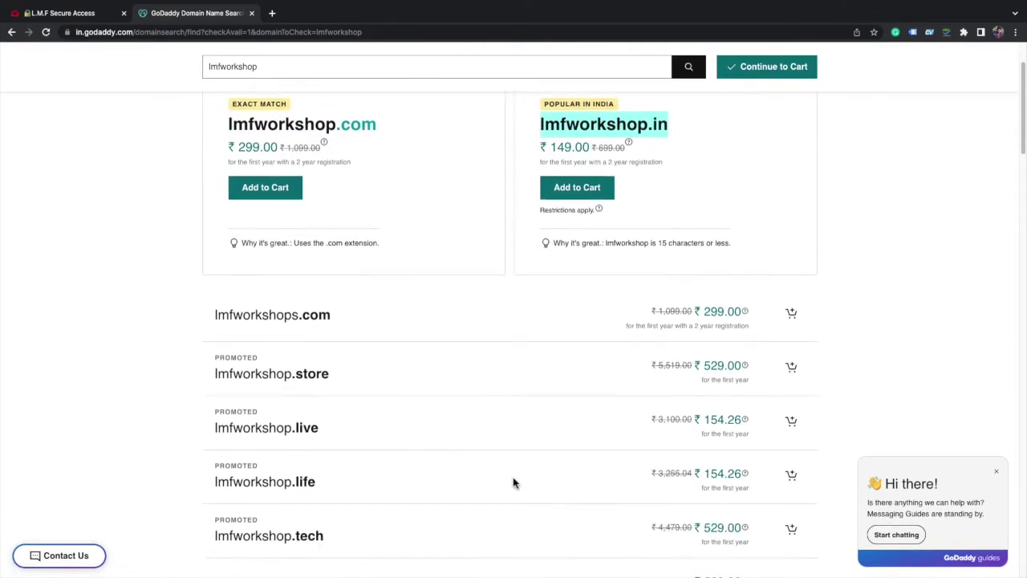
scroll(514, 485, "down", 1)
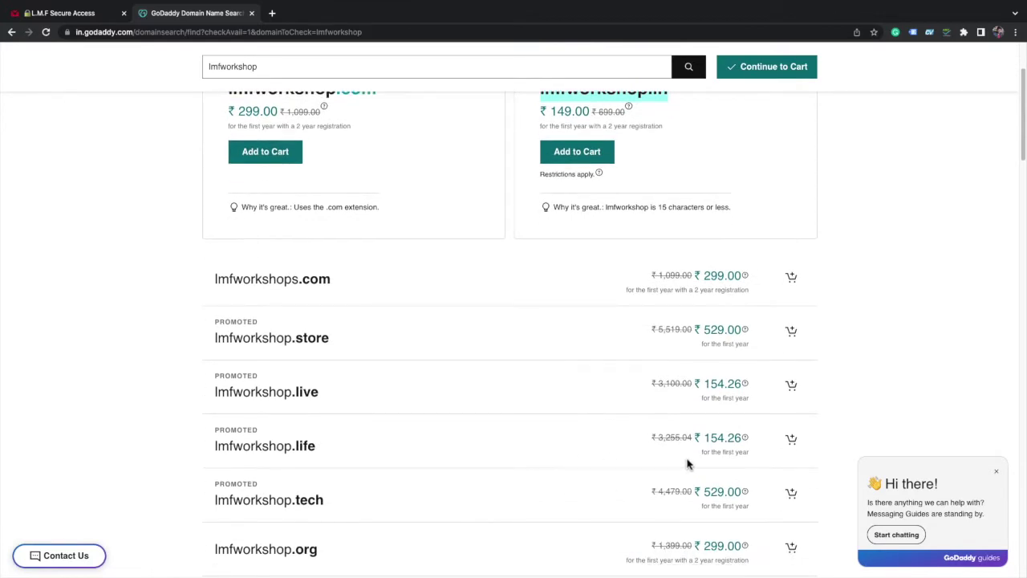
left_click(791, 442)
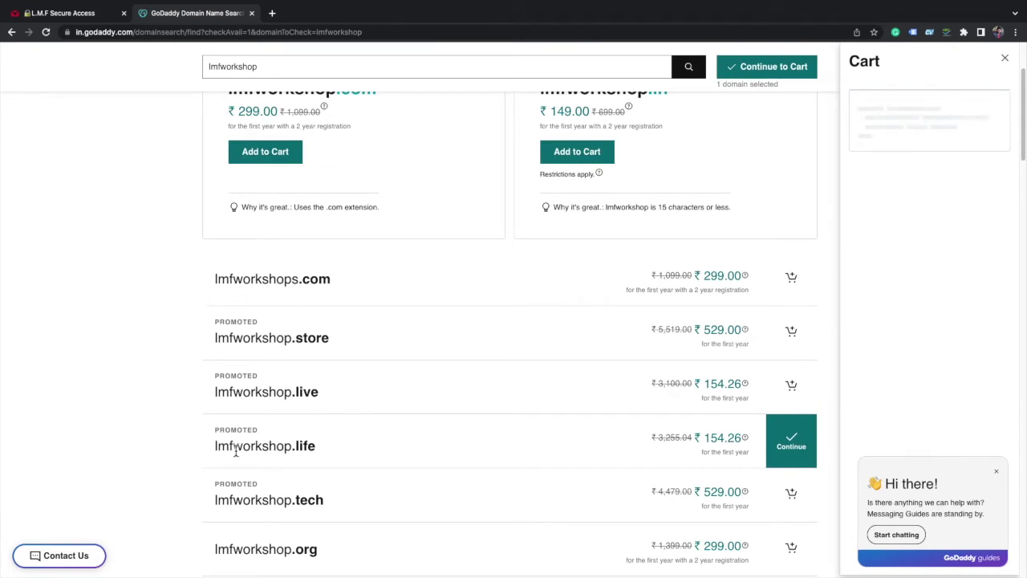
- Set lmfworkshop.life to a 1-year term, keep going, and choose to create an account with email
left_click(891, 186)
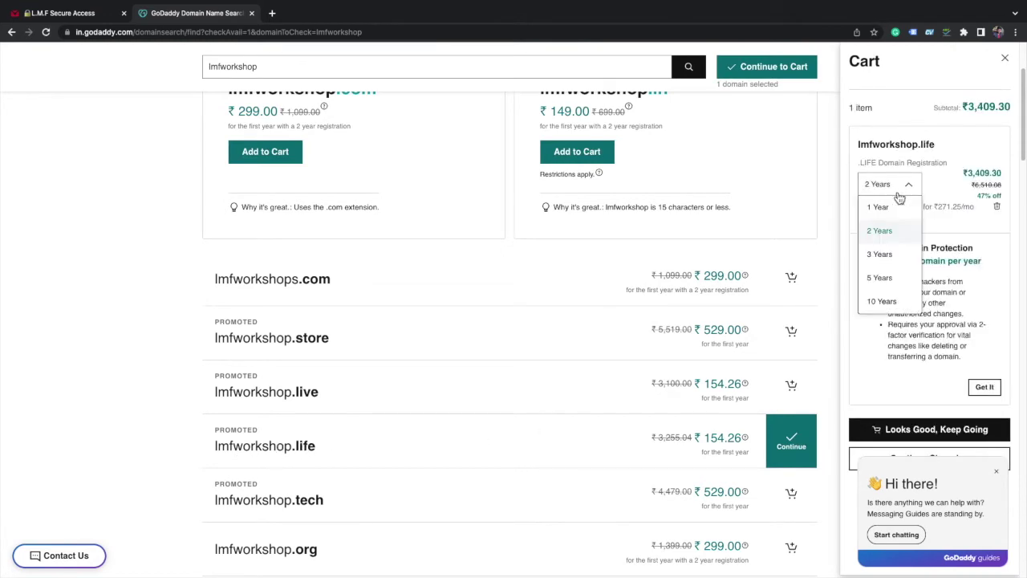
left_click(893, 208)
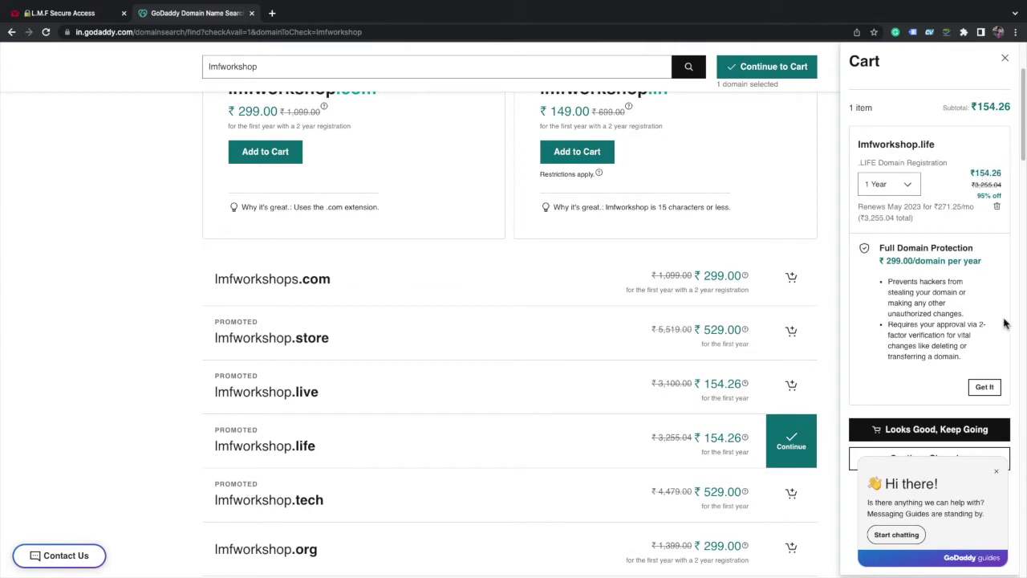
left_click(934, 434)
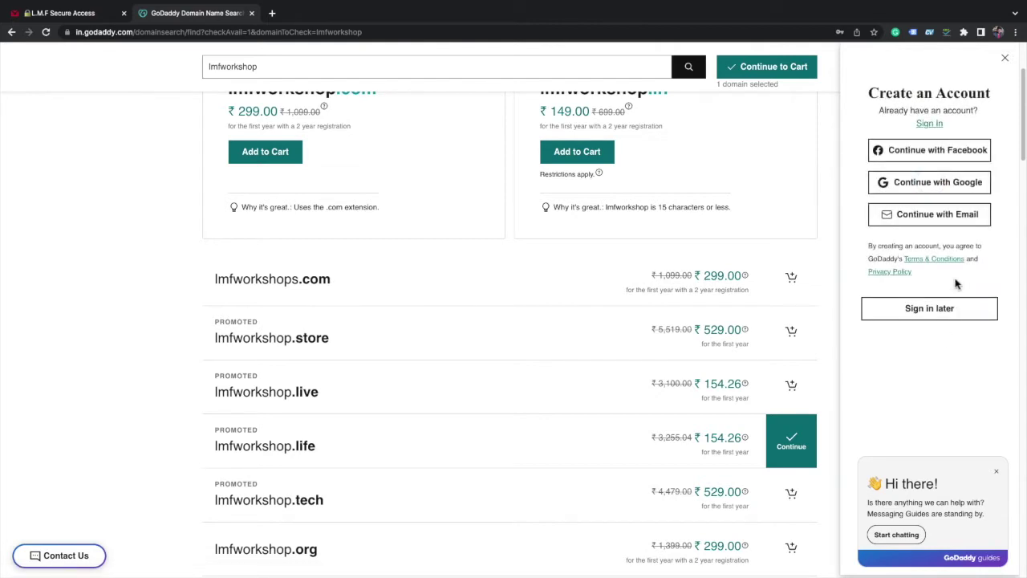
left_click(946, 224)
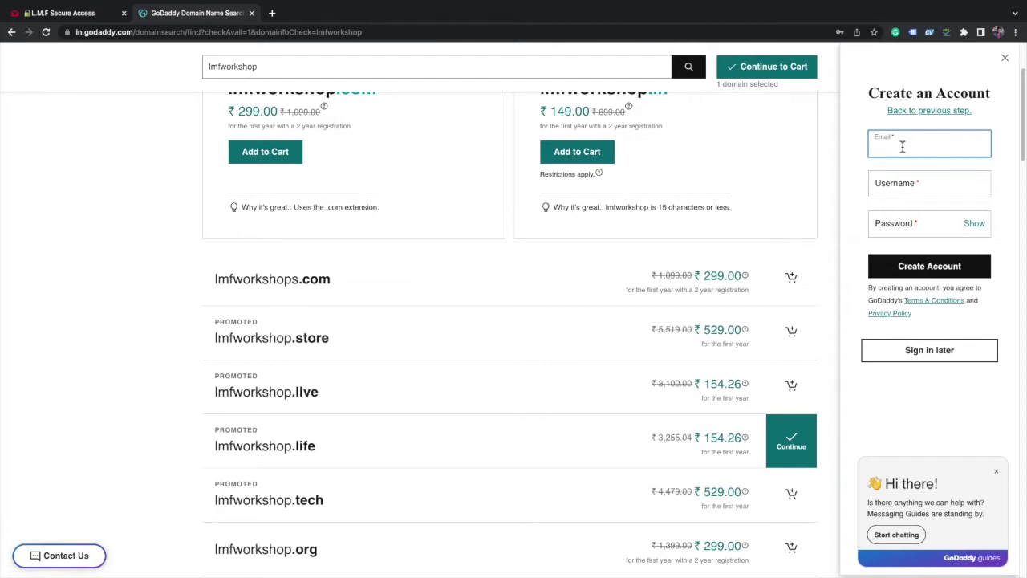
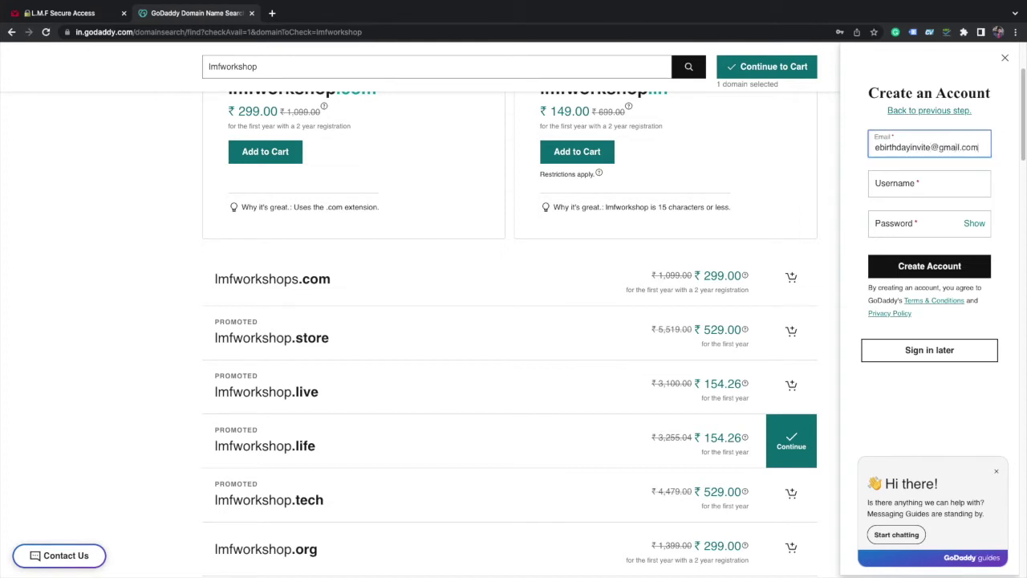
- Enter the account e-mail, keep the suggested username, paste the password, and create the account
key("Tab")
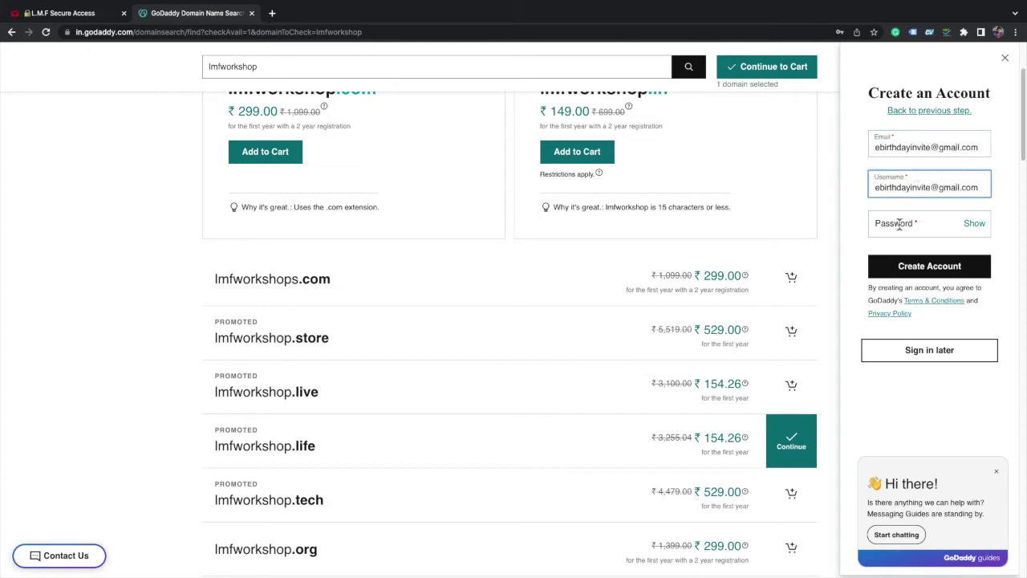
left_click(900, 225)
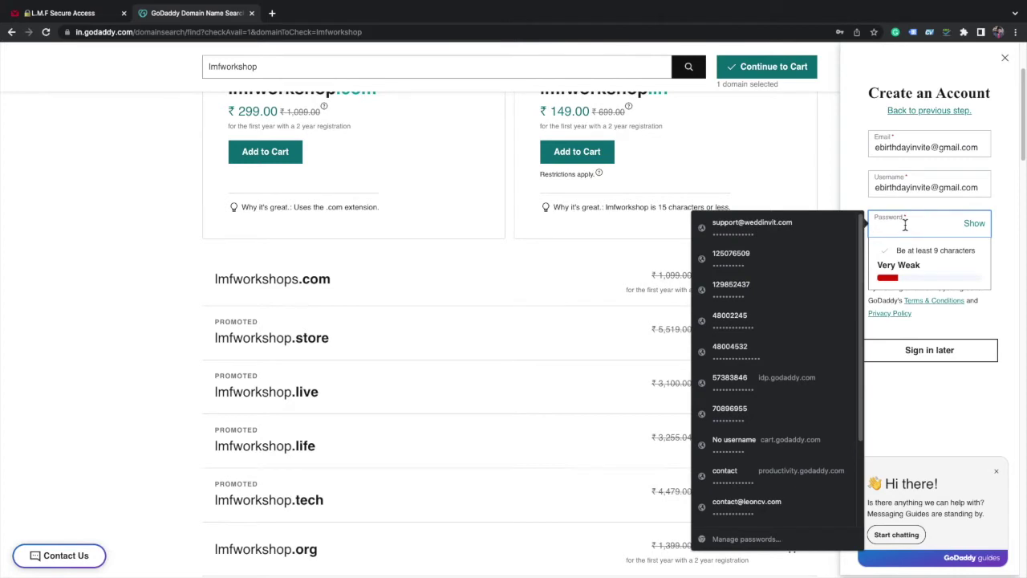
key("ctrl+v")
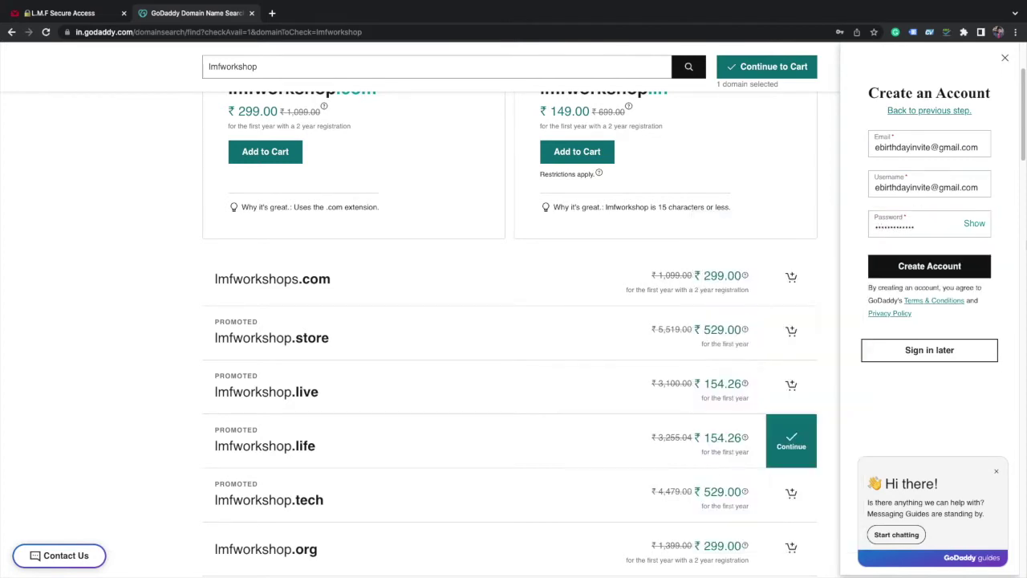
left_click(943, 275)
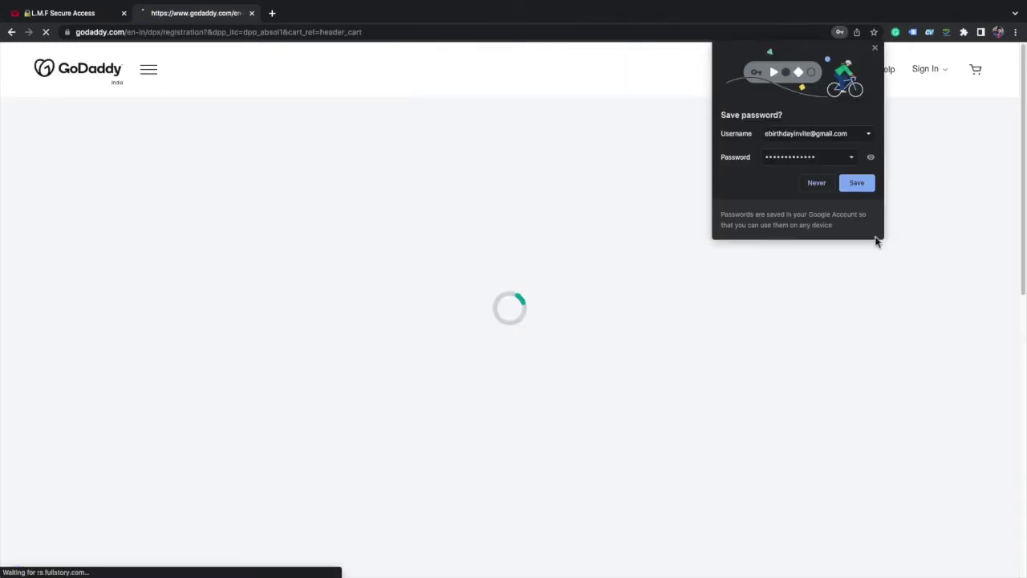
- Save the browser login, decline domain protection and professional email, then continue to the cart
left_click(862, 183)
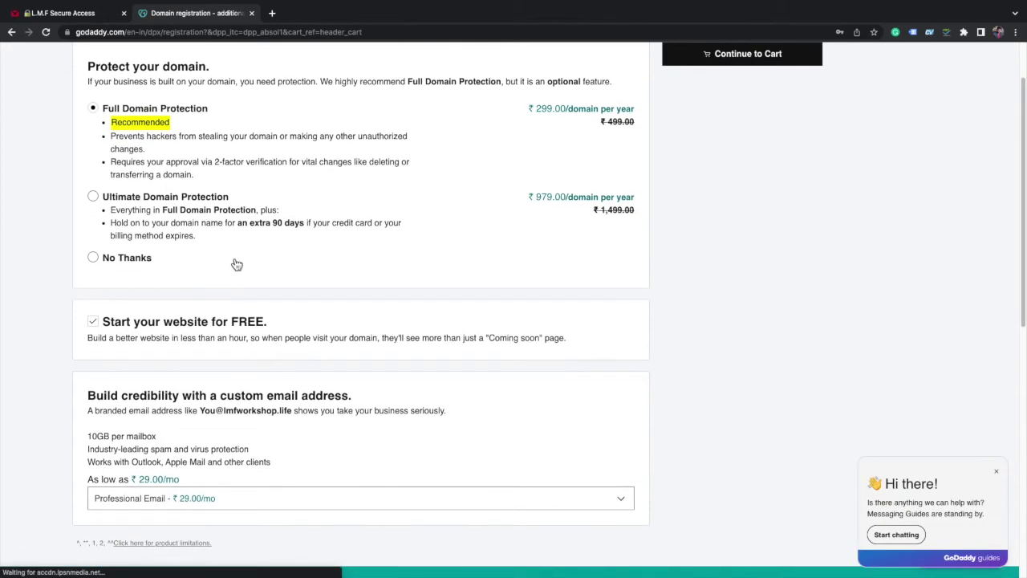
scroll(219, 202, "down", 3)
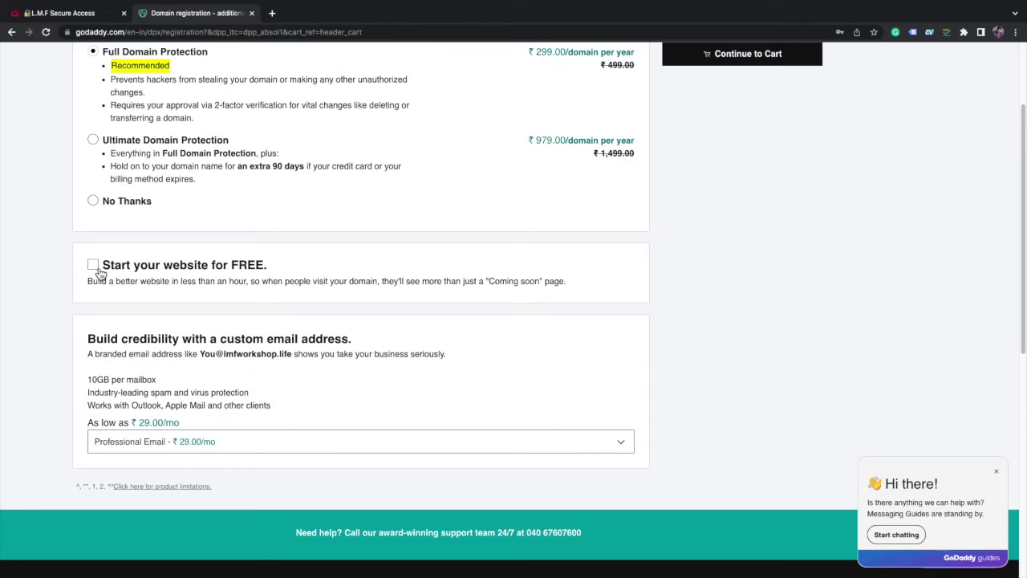
scroll(161, 273, "up", 1)
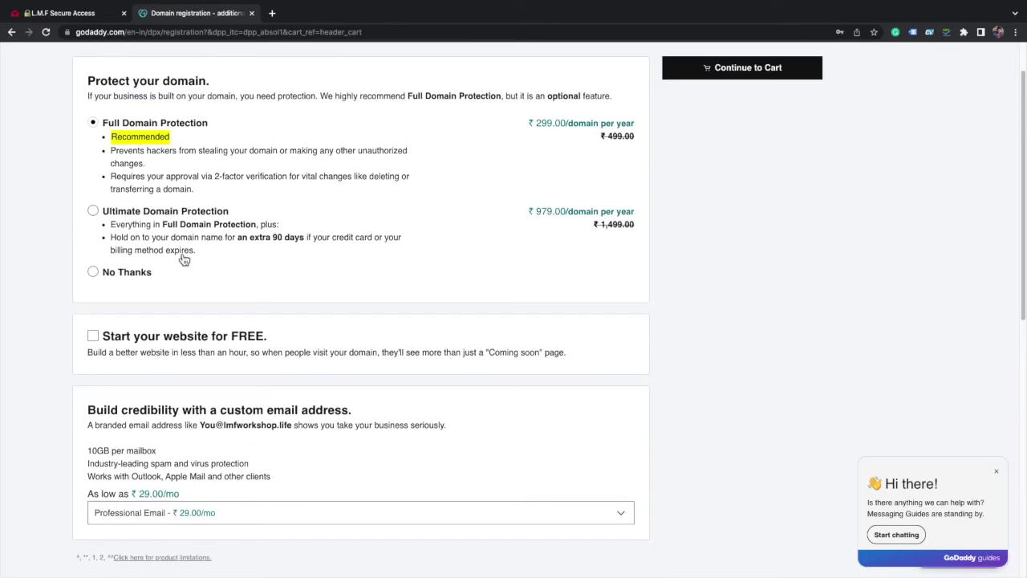
left_click(112, 280)
scroll(193, 277, "down", 1)
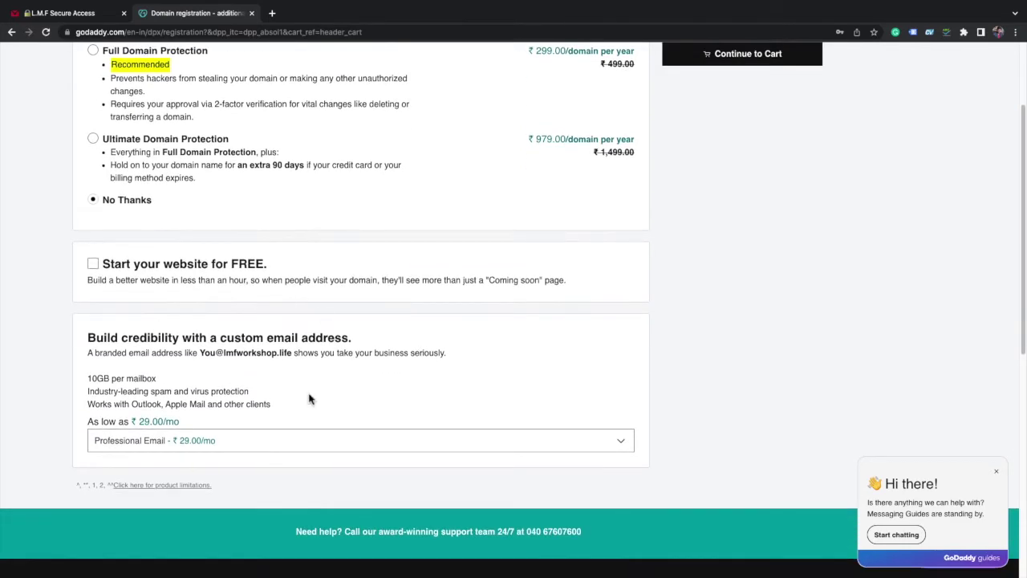
left_click(227, 446)
scroll(314, 404, "down", 1)
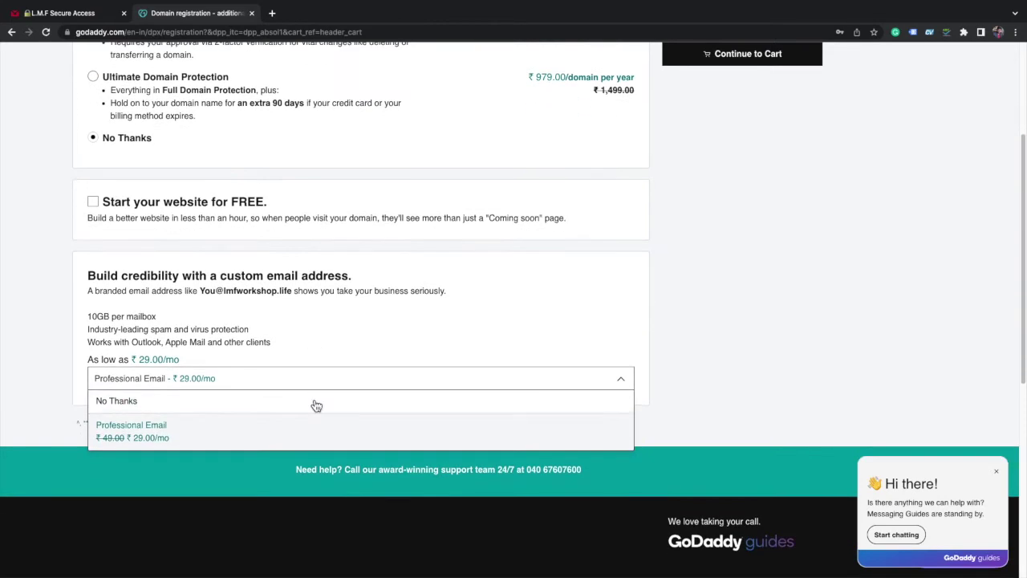
left_click(117, 401)
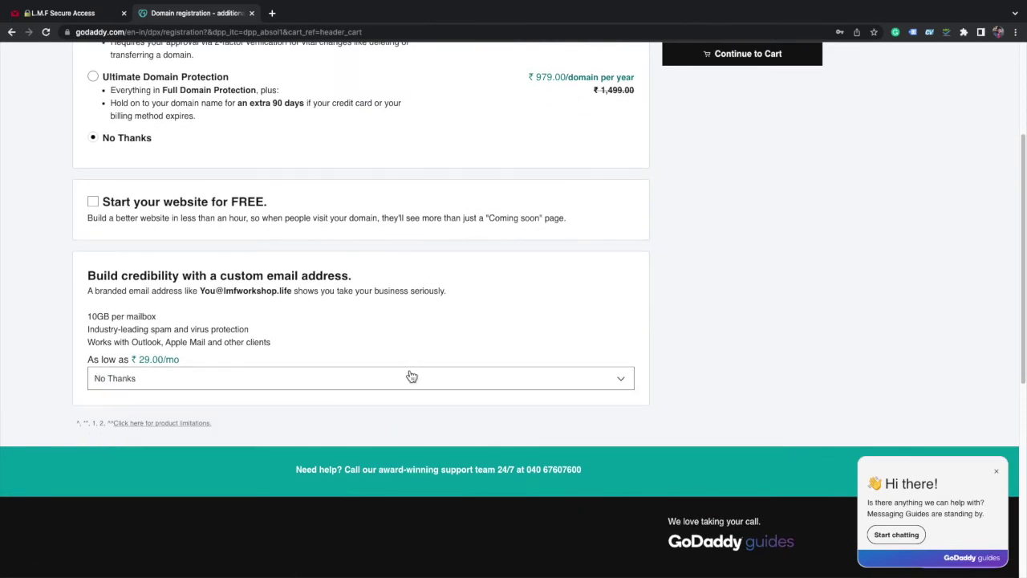
scroll(411, 377, "up", 3)
left_click(741, 135)
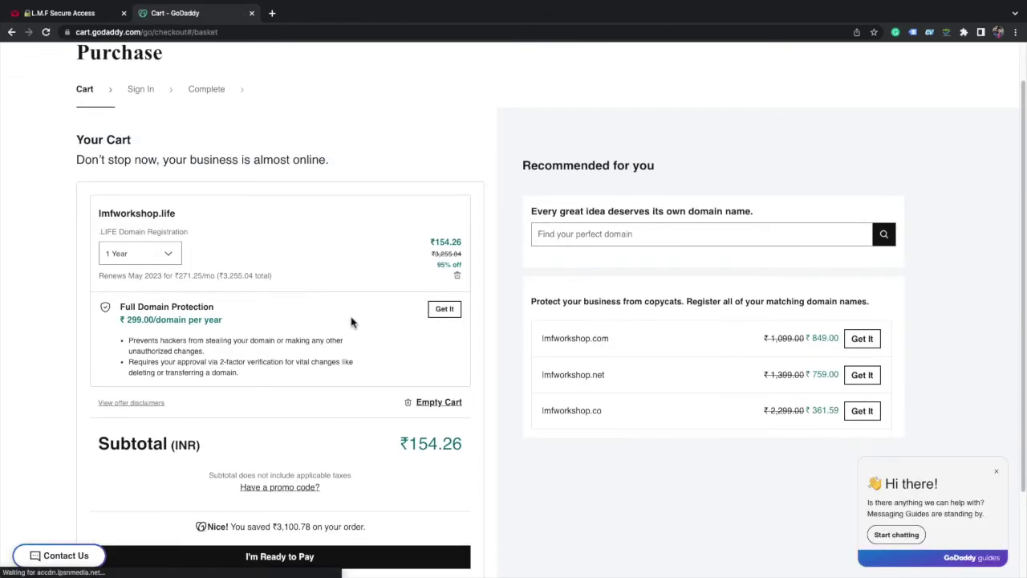
scroll(713, 358, "down", 2)
- Check the cart's ₹154.26 subtotal for lmfworkshop.life by highlighting it
left_click_drag(401, 353, 471, 352)
left_click(521, 391)
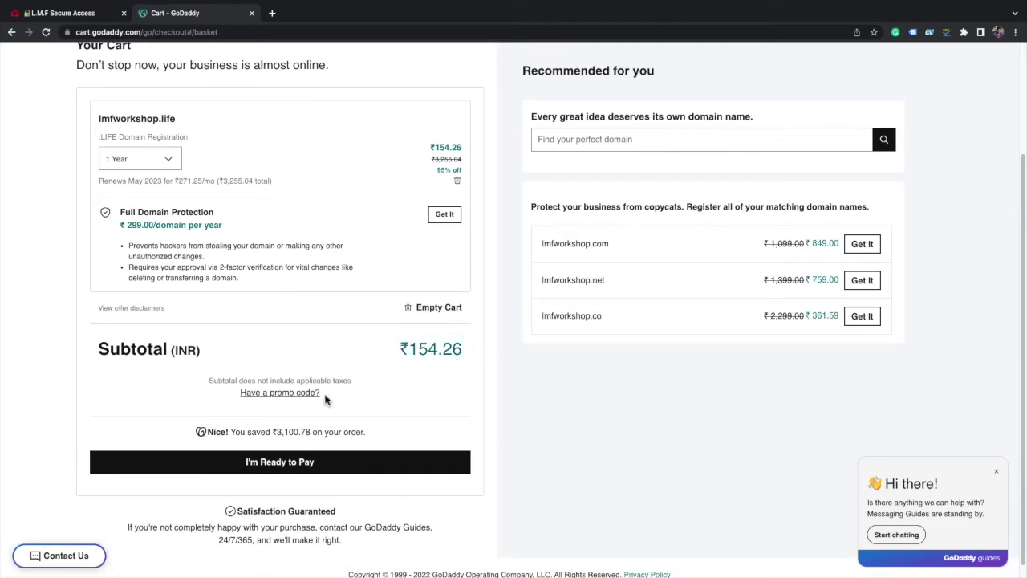
- Proceed to checkout with I'm Ready to Pay and save the auto-filled billing information
left_click(291, 468)
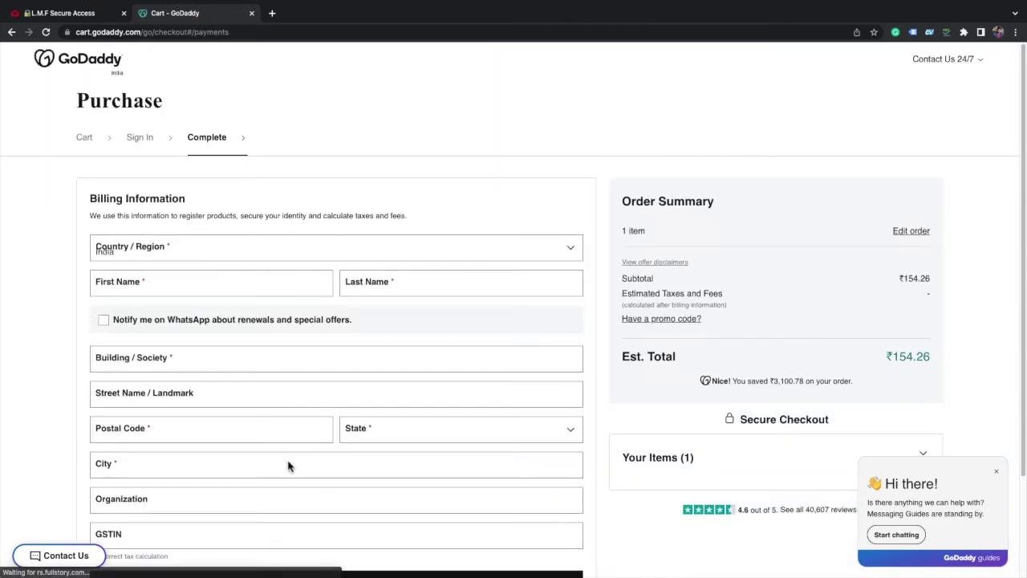
scroll(168, 284, "down", 3)
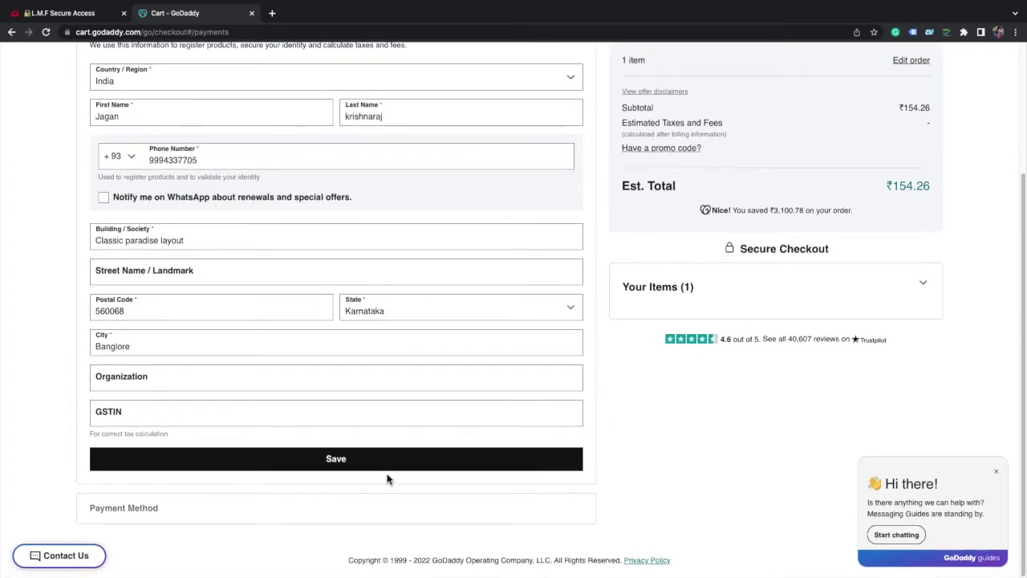
left_click(342, 473)
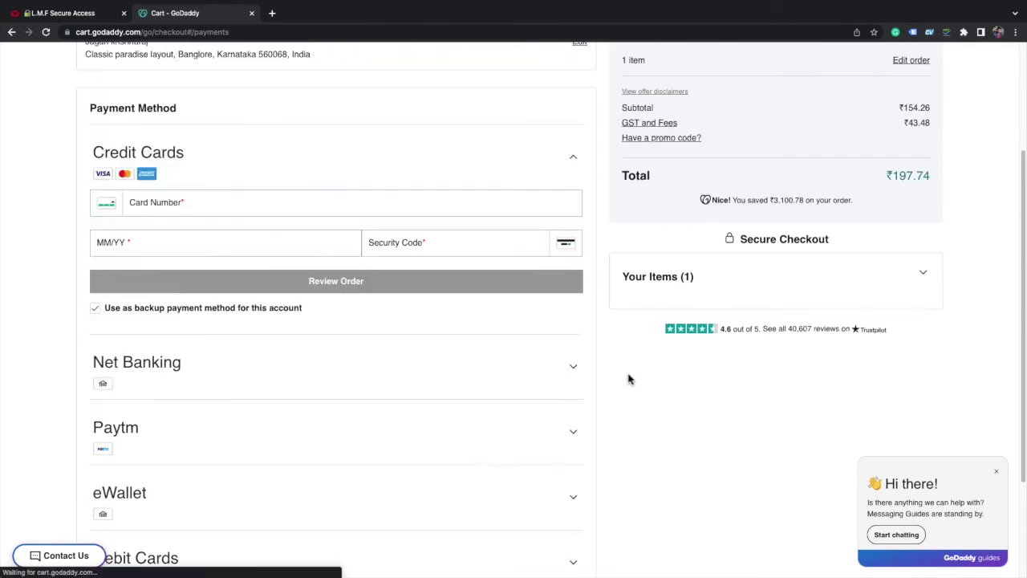
- Select UPI from the Payment Method list
scroll(631, 378, "down", 2)
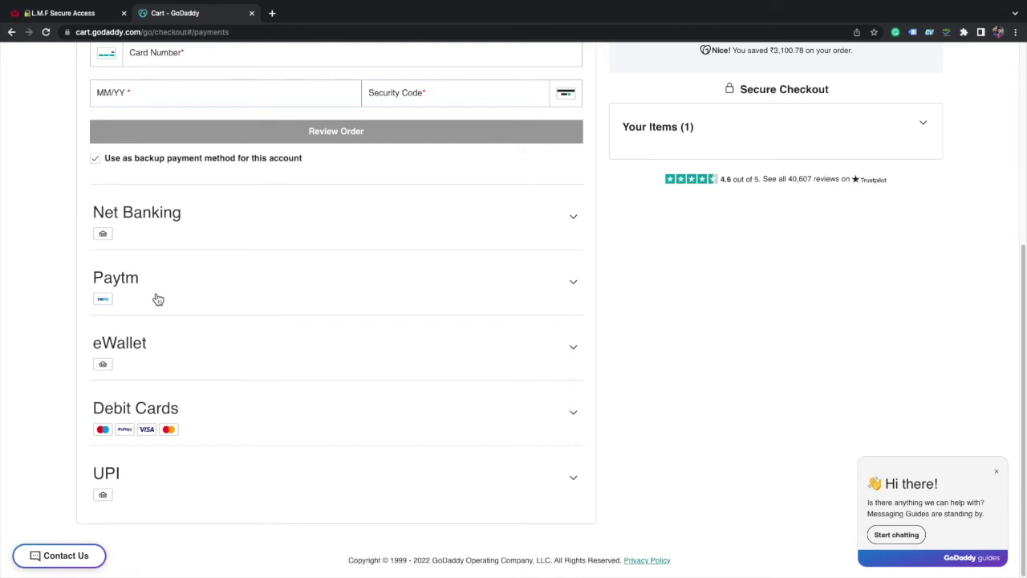
left_click(353, 474)
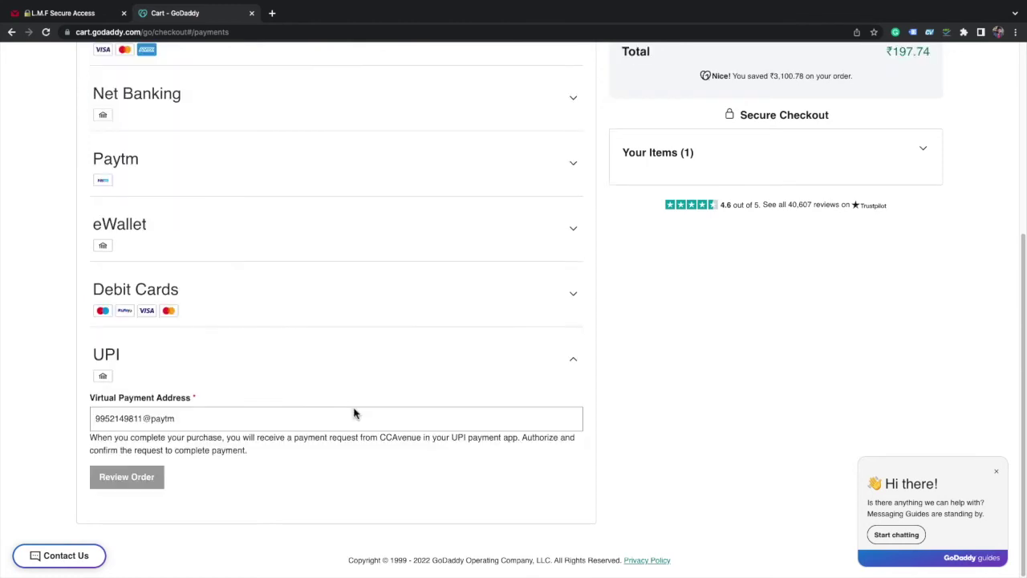
- Review the order and complete the ₹197.74 purchase of lmfworkshop.life
key("Return")
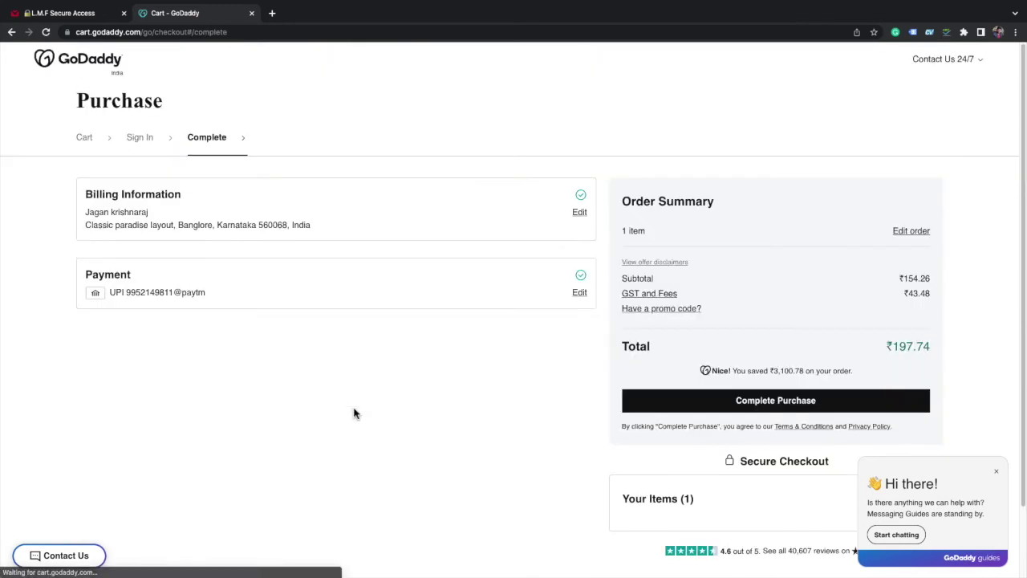
scroll(441, 374, "down", 1)
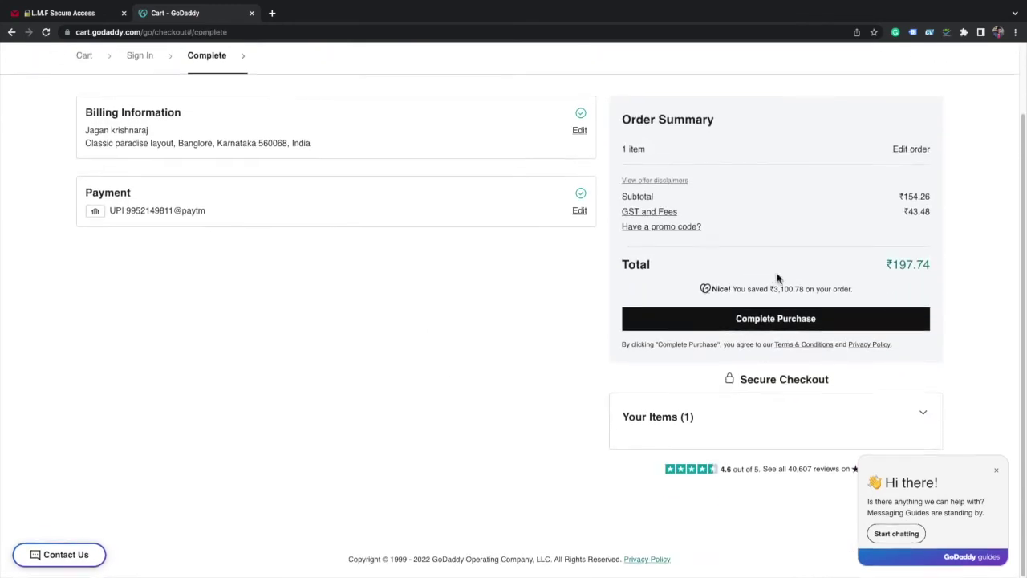
left_click(775, 321)
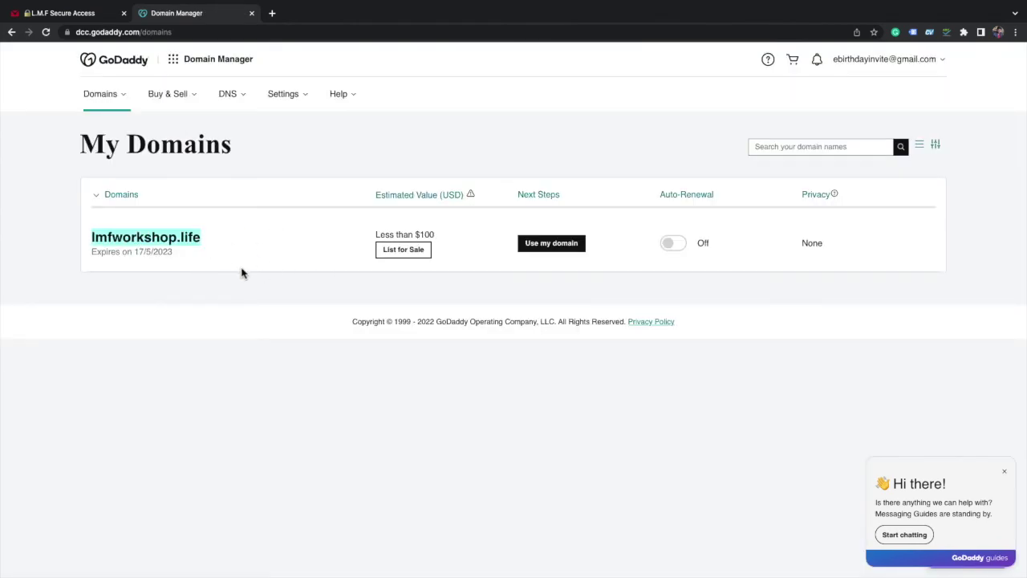
- Choose All Domains from the Domains menu to list lmfworkshop.life
left_click(108, 102)
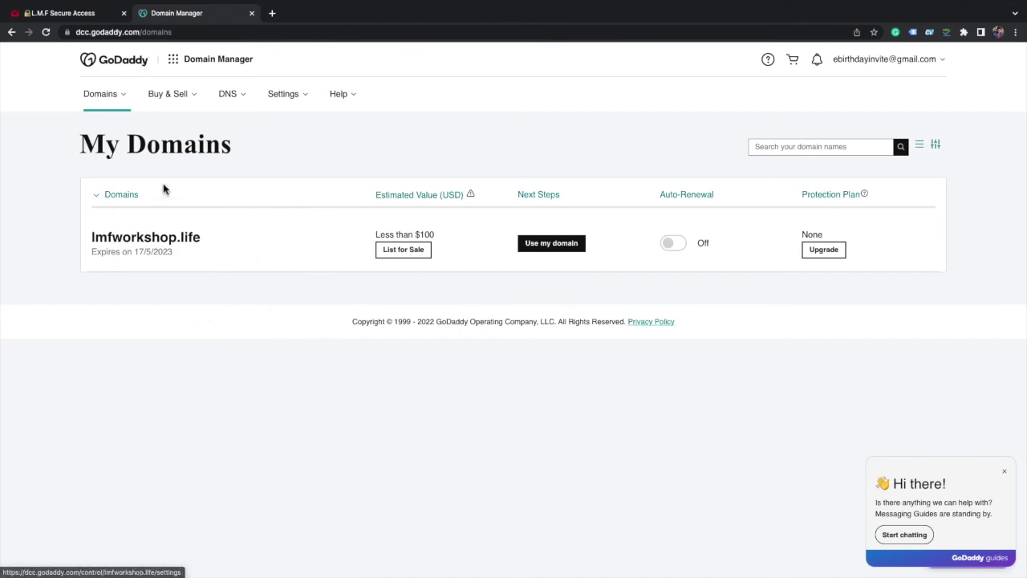
left_click(113, 110)
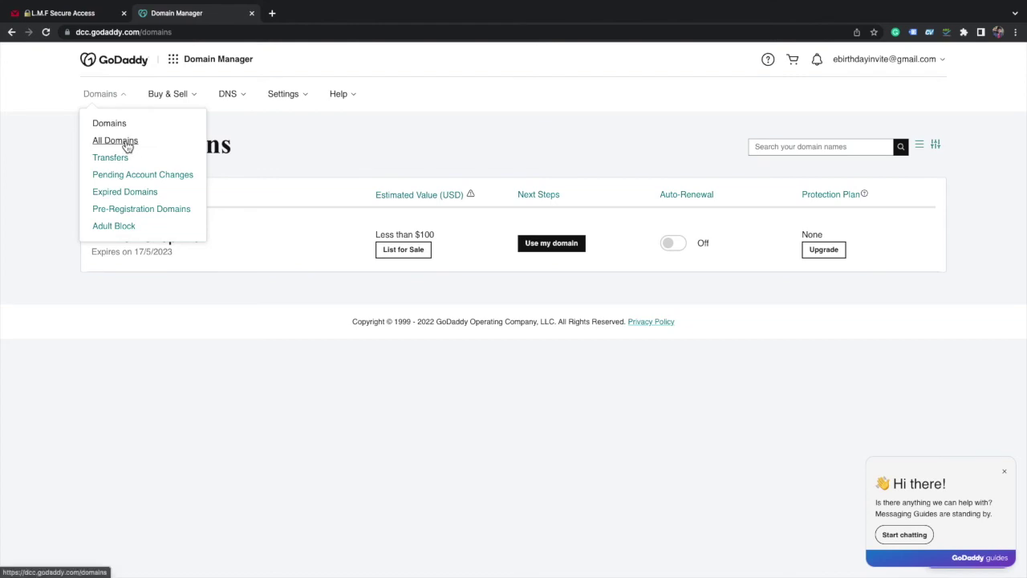
left_click(126, 142)
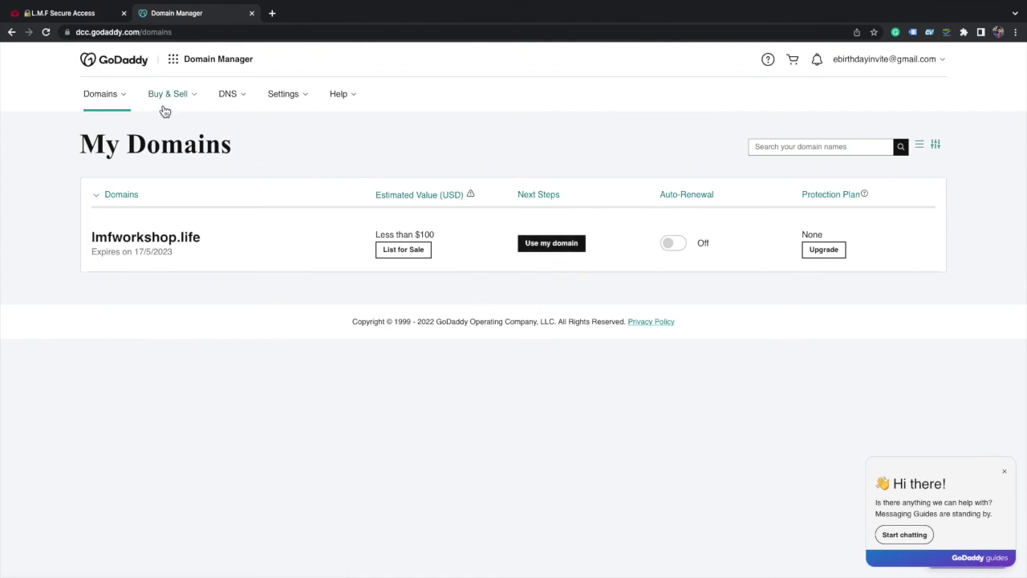
- Go through DNS Templates to DNS Management and pick lmfworkshop.life from the 'lmf' domain search
mouse_move(238, 106)
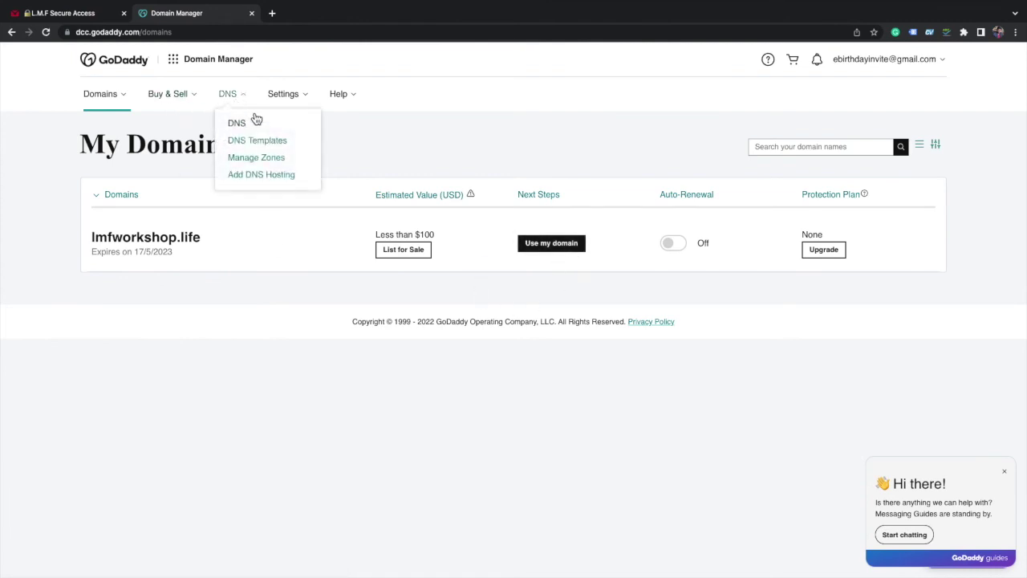
left_click(263, 146)
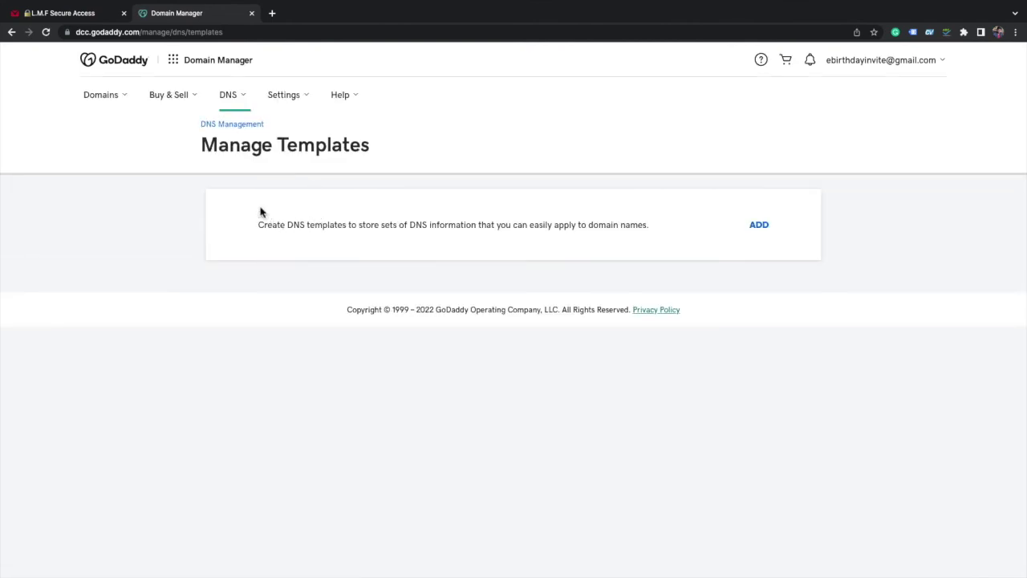
left_click(241, 125)
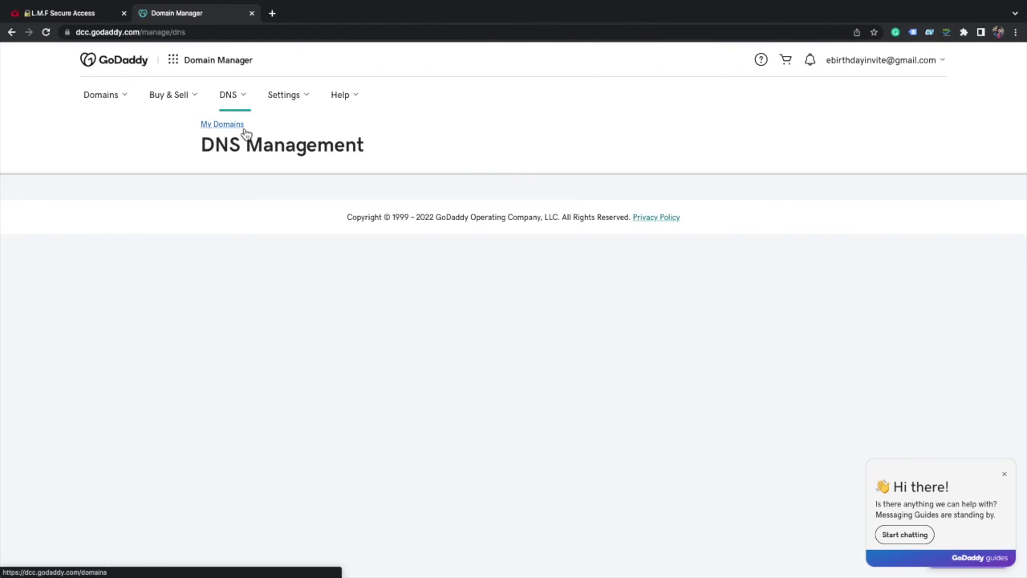
left_click(350, 278)
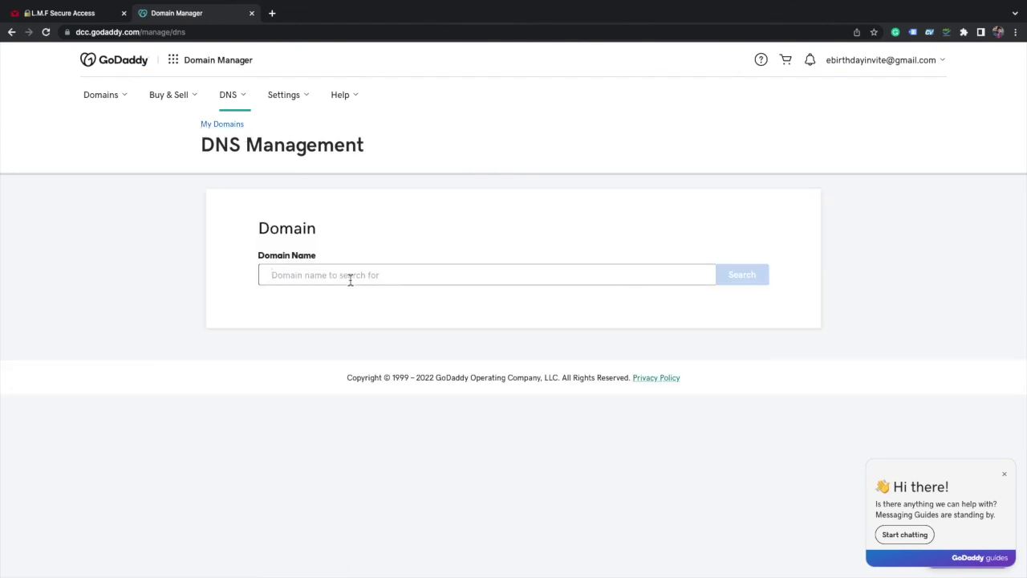
type("lmf")
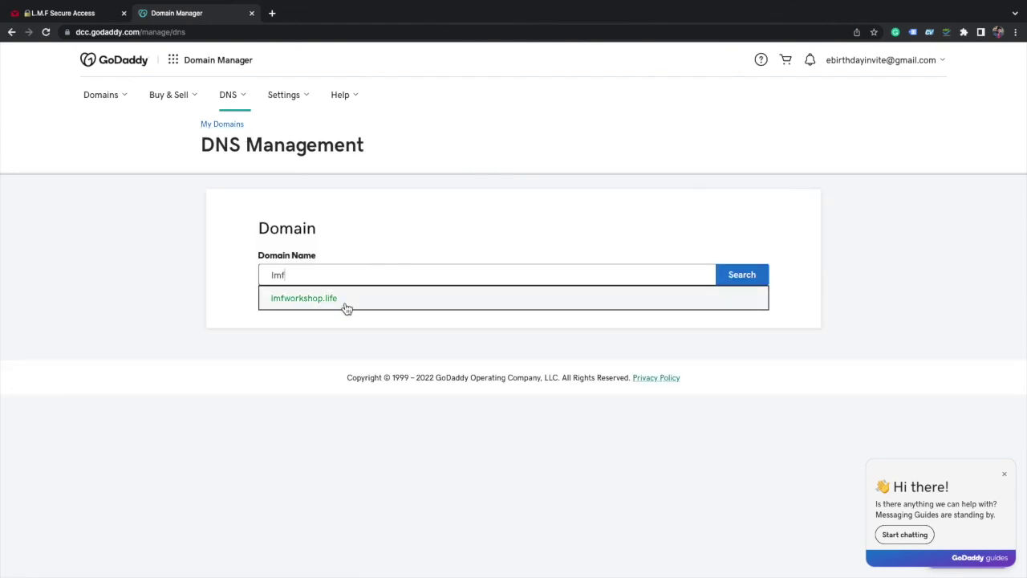
left_click(346, 307)
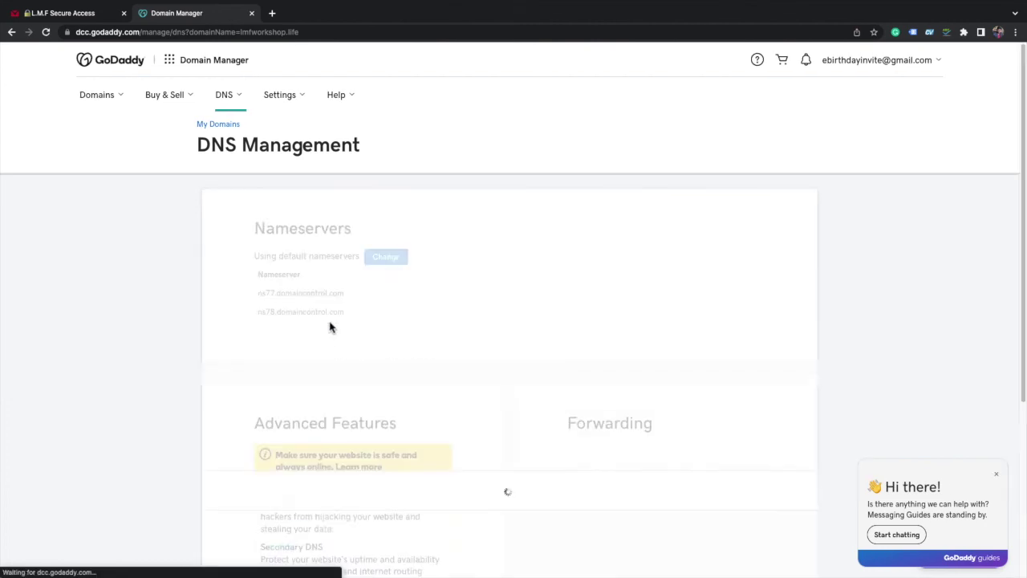
- Review the lmfworkshop.life records (A @ Parked, two CNAMEs, two NS, SOA), ending back at the top
scroll(508, 390, "down", 3)
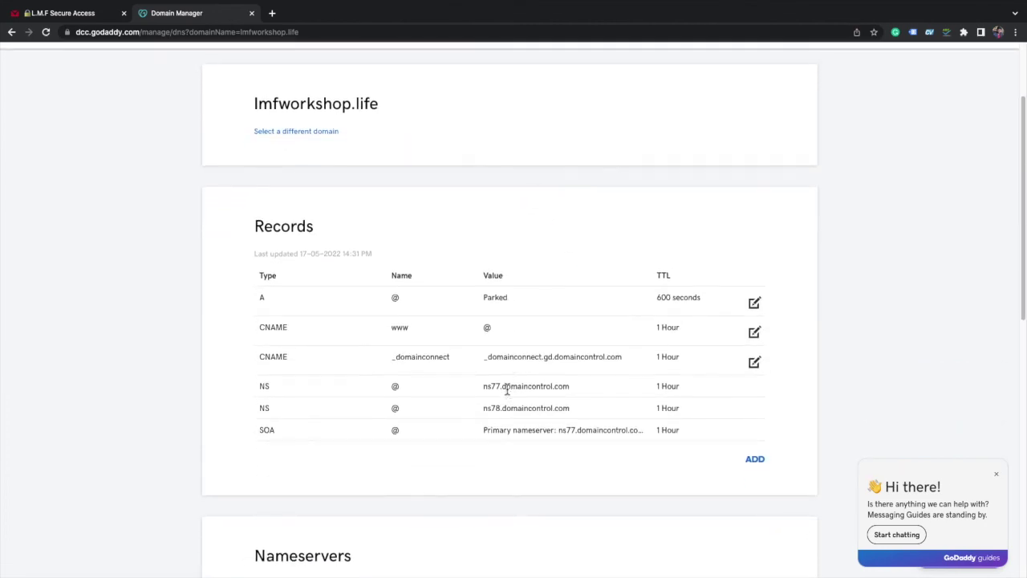
left_click_drag(244, 222, 805, 455)
left_click(805, 455)
scroll(507, 445, "up", 3)
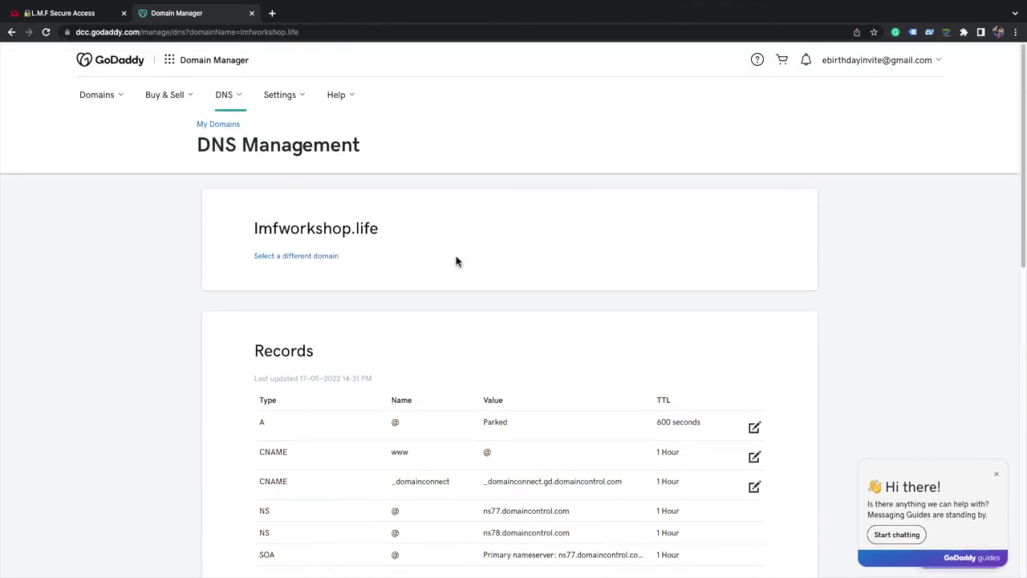
scroll(415, 296, "down", 1)
scroll(417, 298, "up", 1)
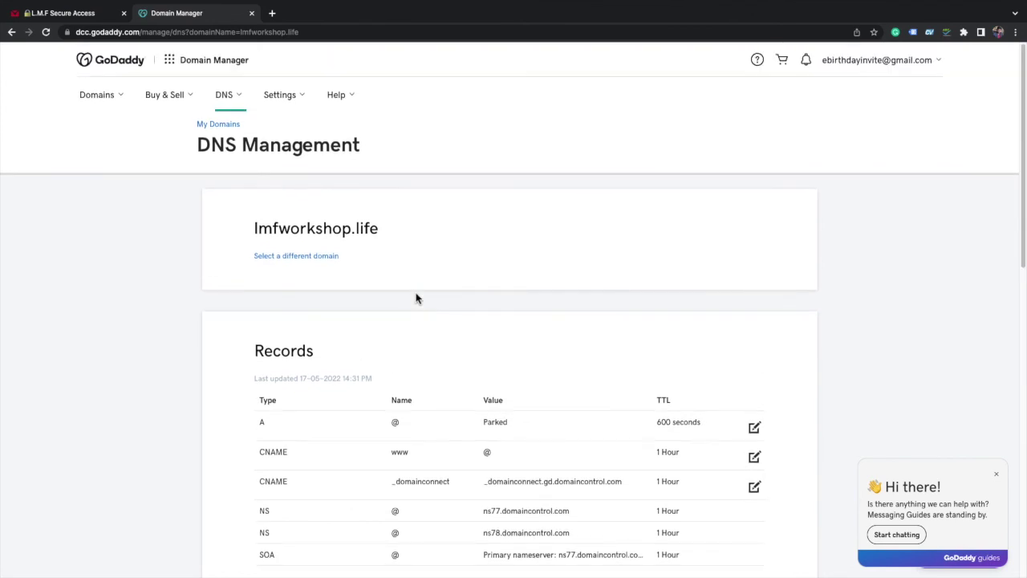